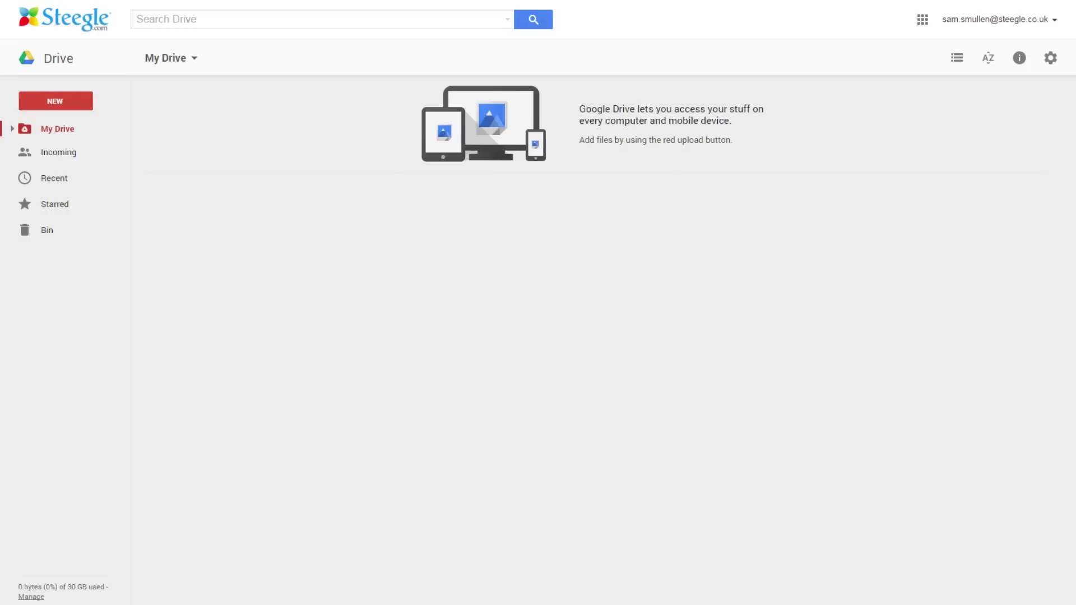
- Create a new Google Slides presentation from Google Drive's New menu
click(67, 104)
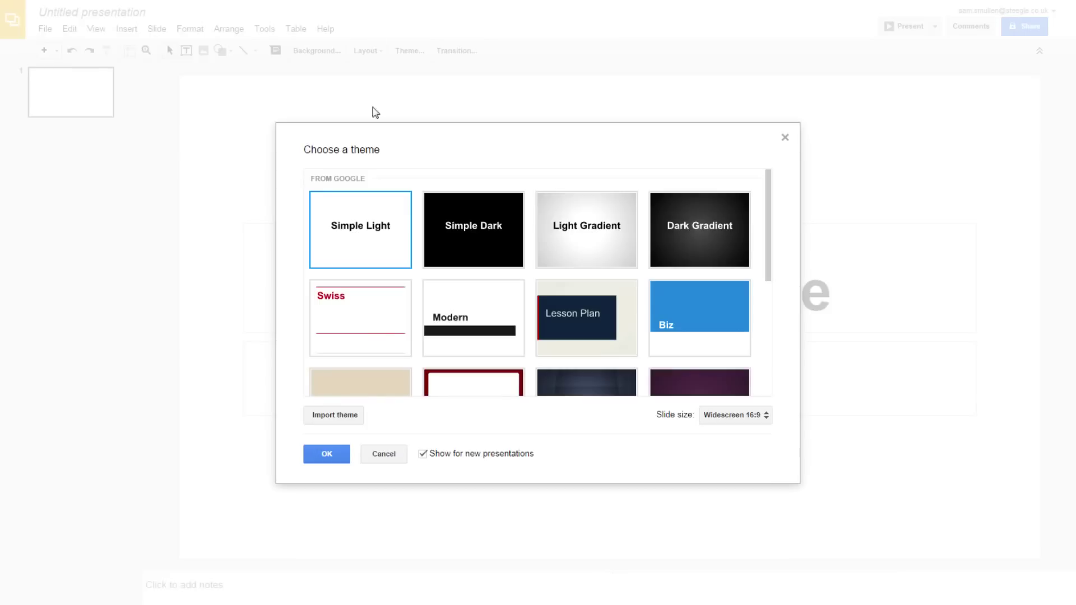
- Skip the theme chooser and set the page setup to Standard 4:3
click(384, 455)
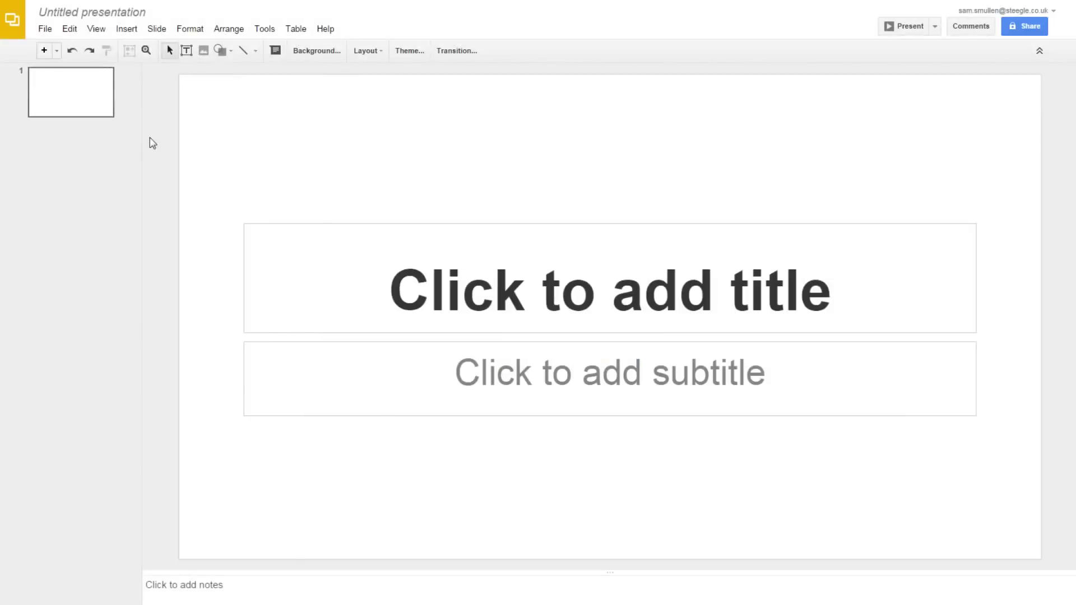
click(45, 28)
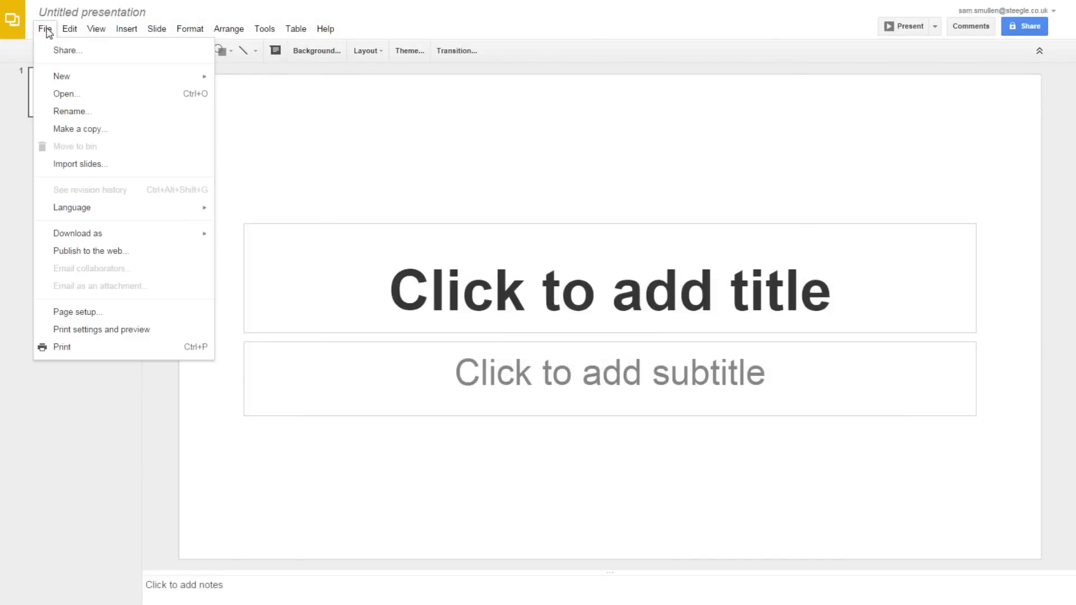
click(114, 313)
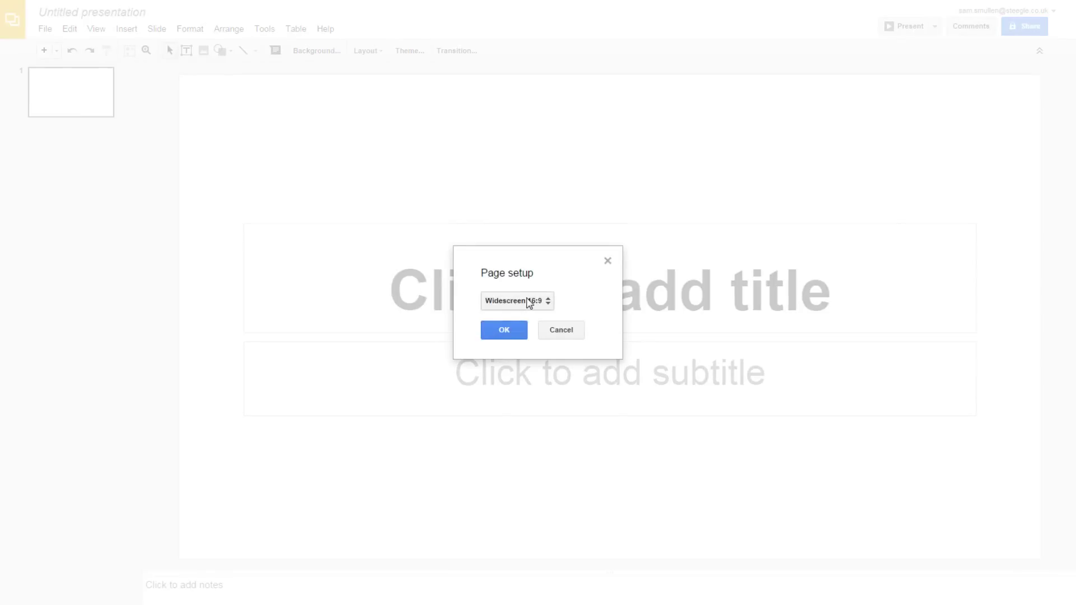
click(518, 301)
click(555, 286)
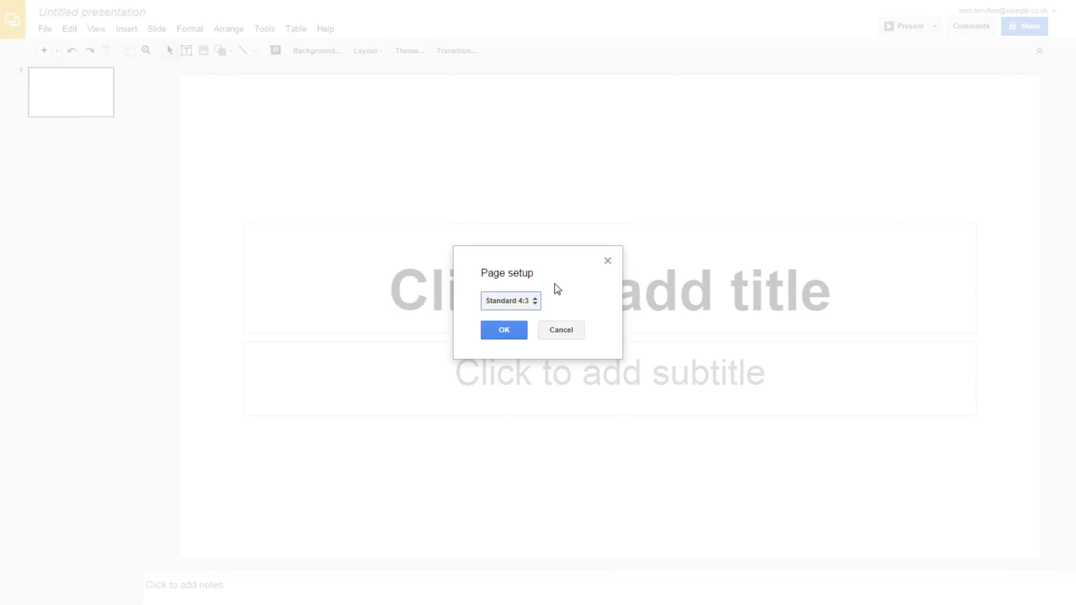
click(512, 337)
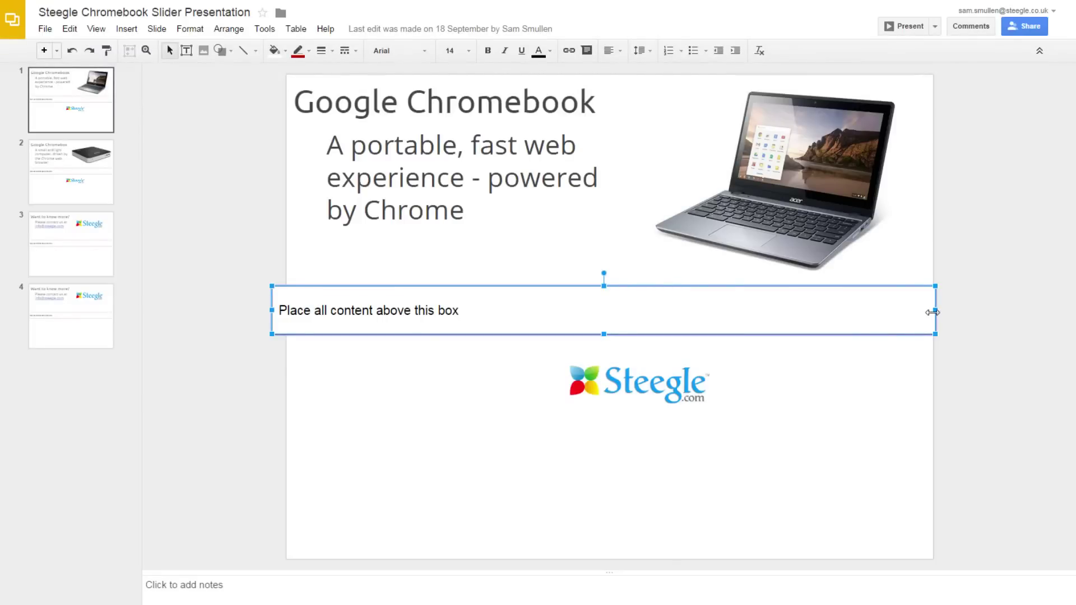
- Deselect, then reselect the 'Place all content above this box' text box
click(873, 385)
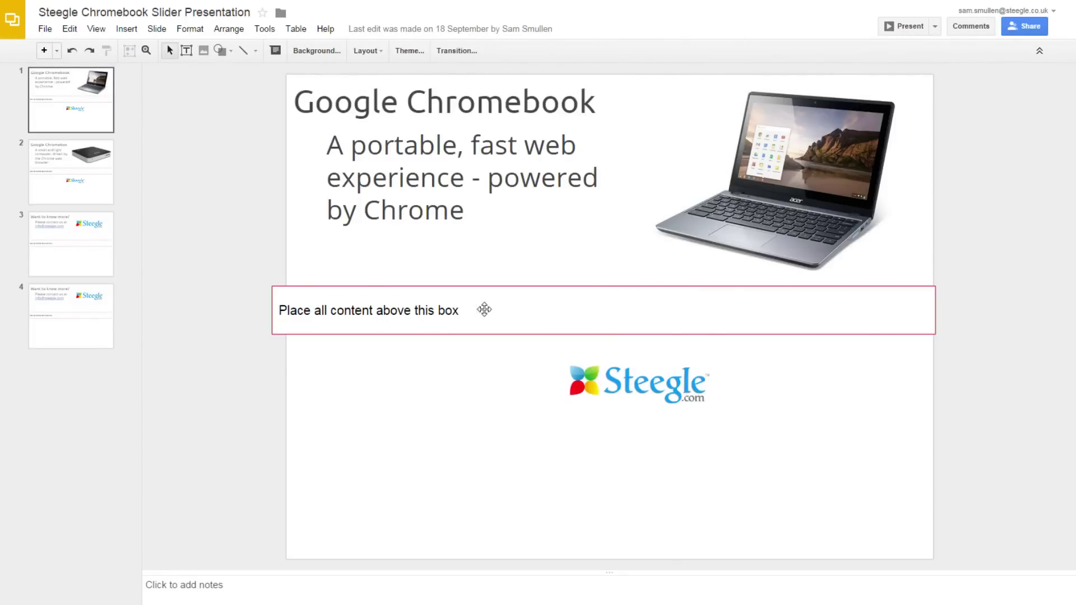
click(362, 291)
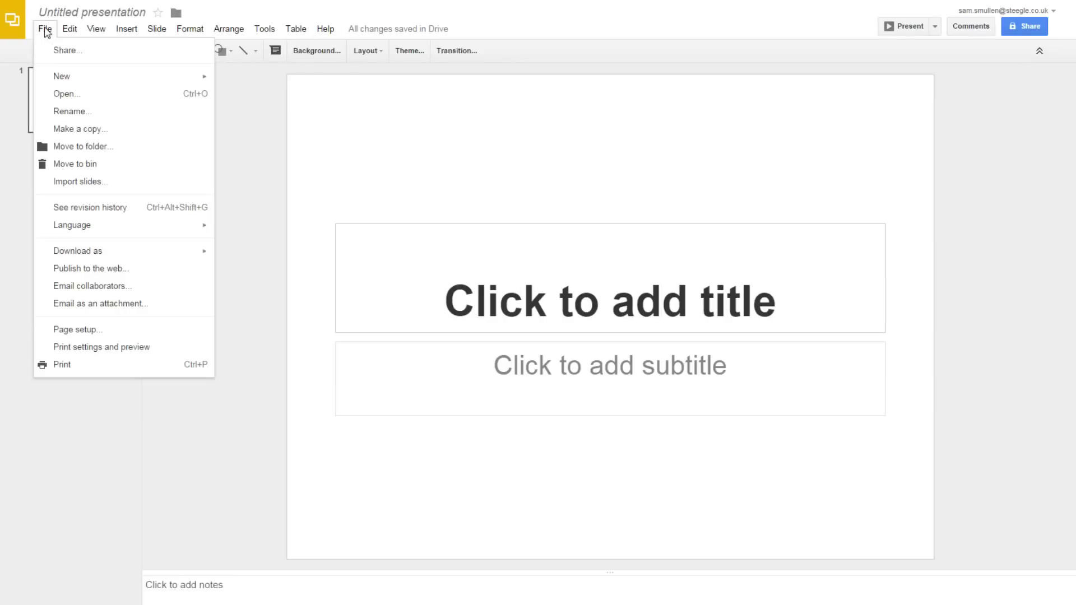
- Publish the deck to the web, starting on load and restarting after the last slide
click(88, 269)
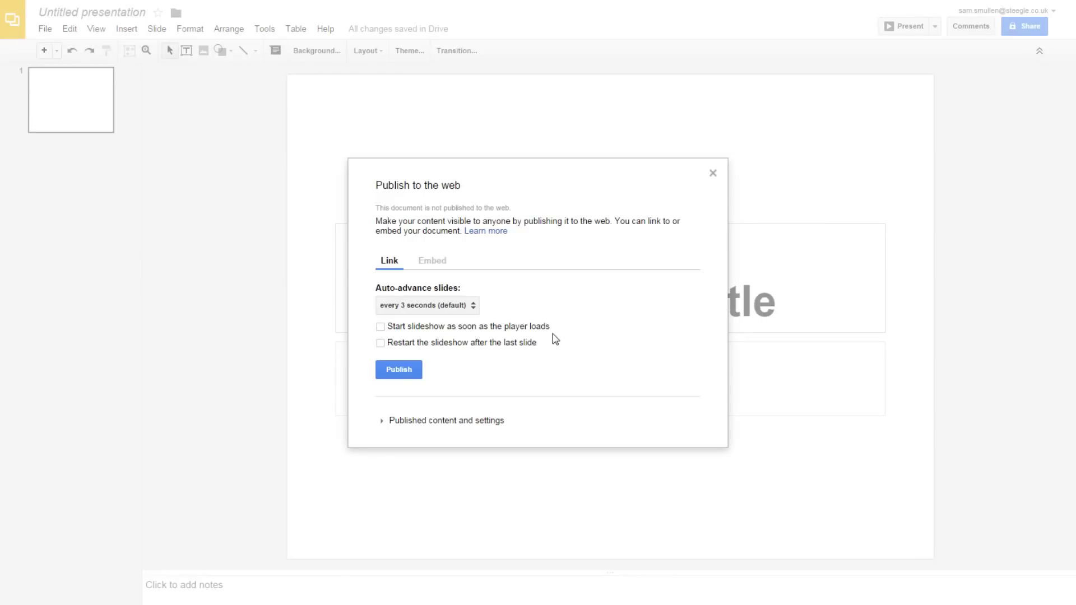
click(381, 326)
click(381, 343)
click(401, 376)
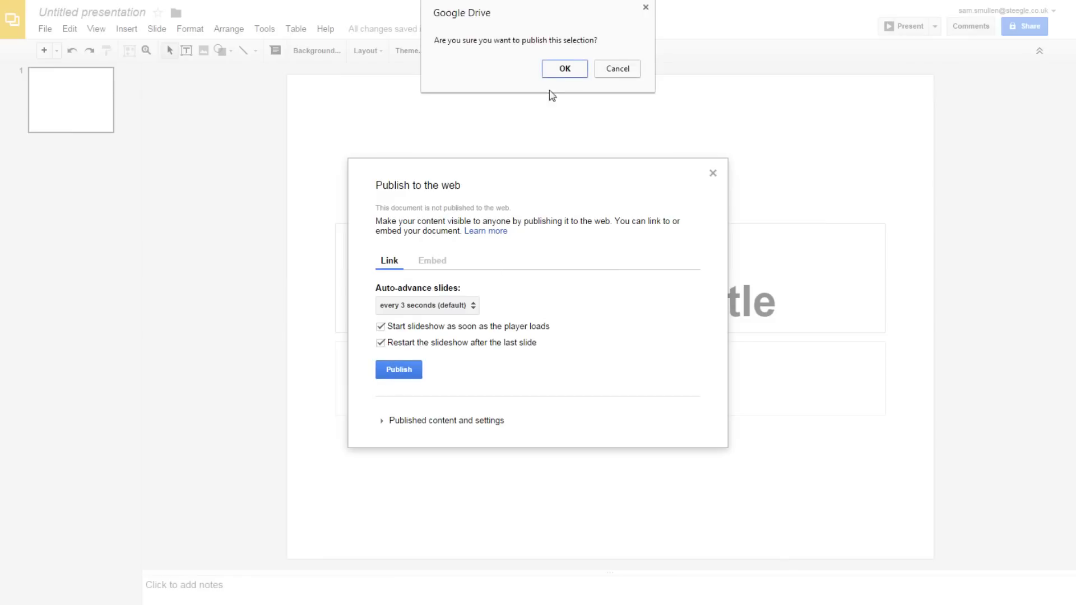
click(564, 69)
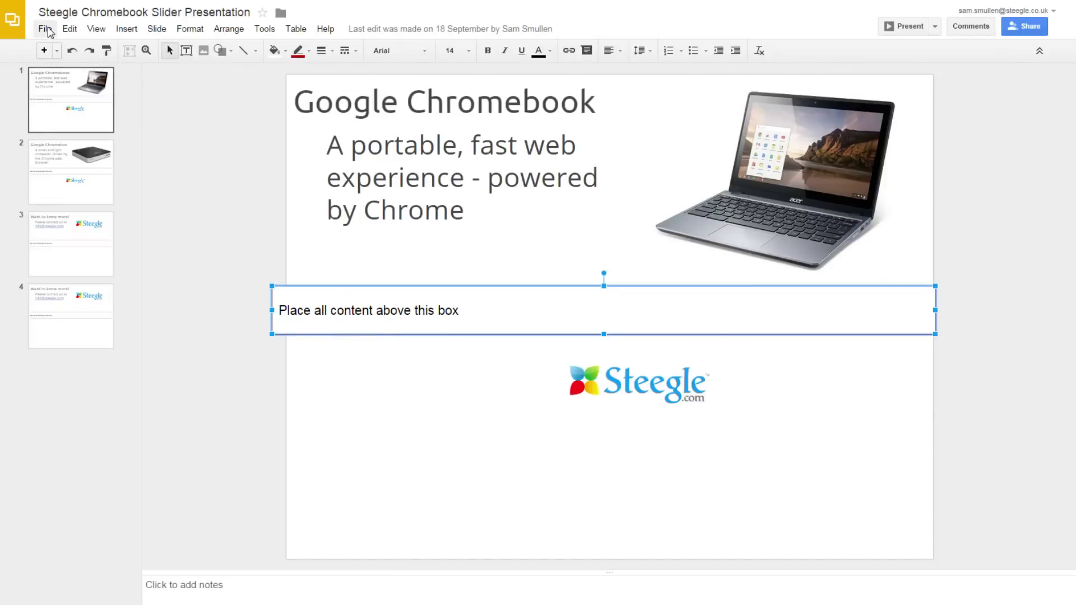
- Copy the Steegle deck's link from the Publish to the web dialog
click(46, 28)
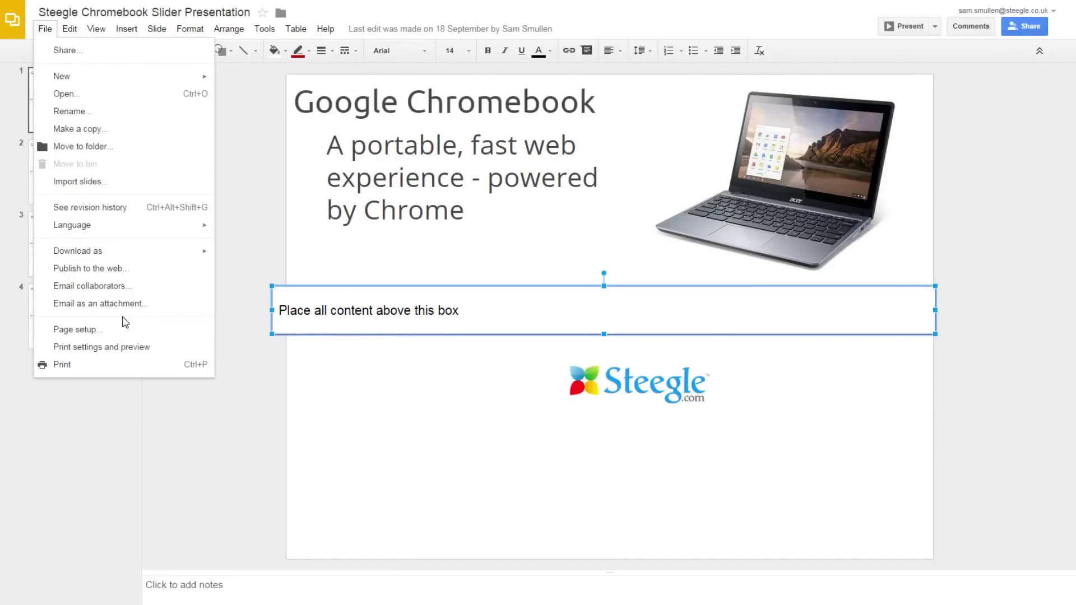
click(114, 269)
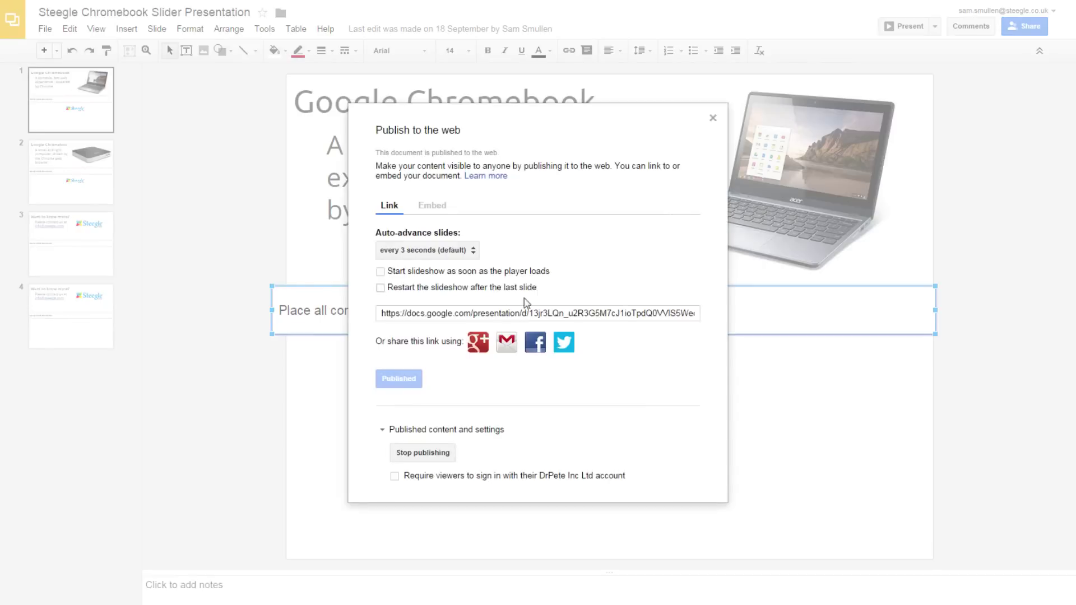
click(500, 312)
right_click(499, 313)
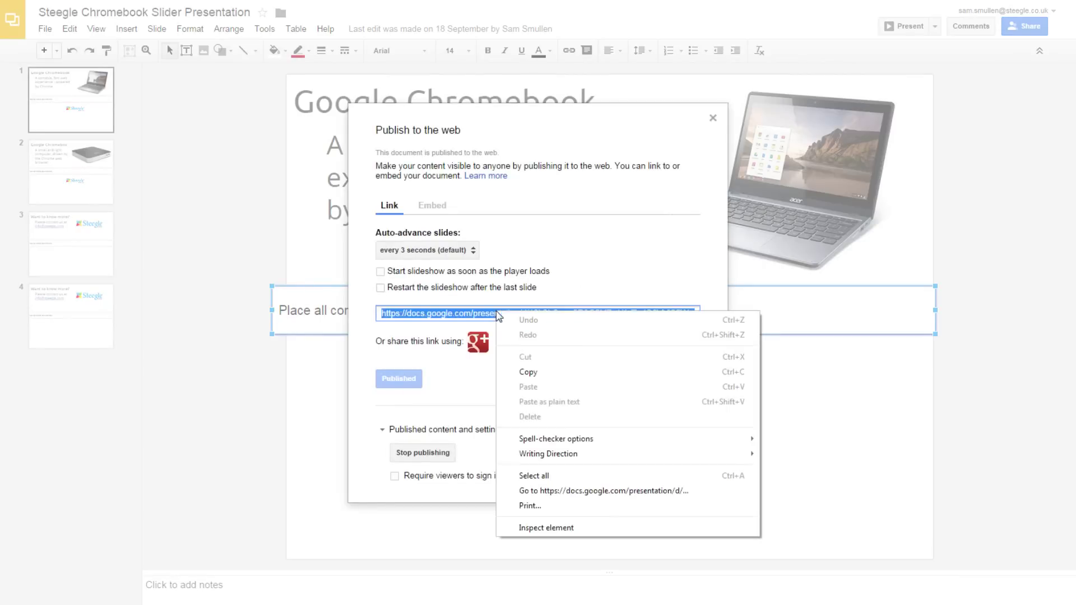
click(528, 373)
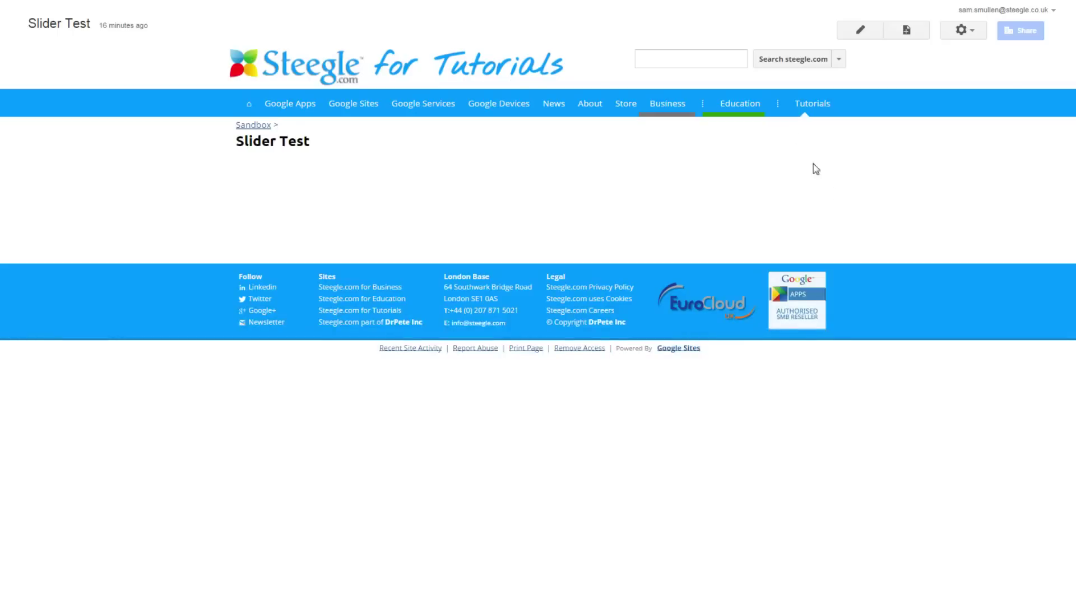
- Edit the Slider Test page and select the 'Slideshow maker (using Google Slides)' gadget
click(861, 31)
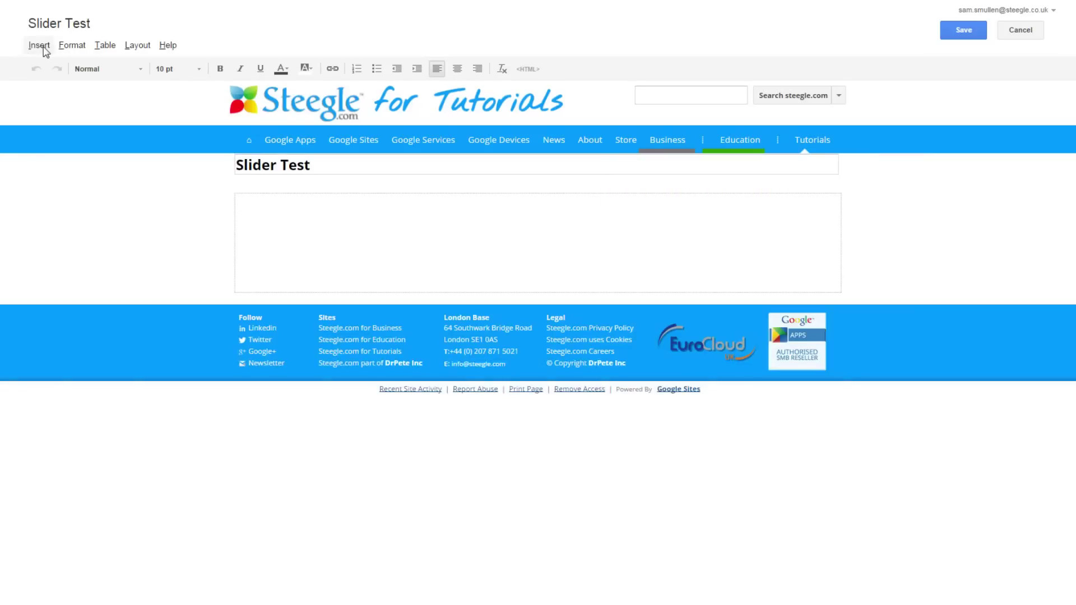
click(40, 45)
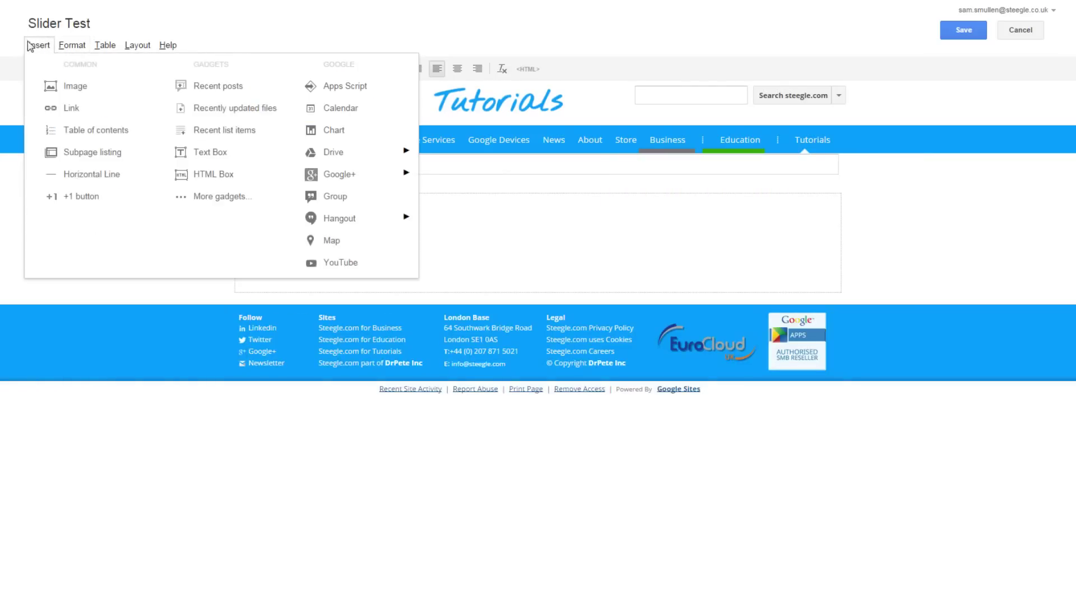
click(219, 197)
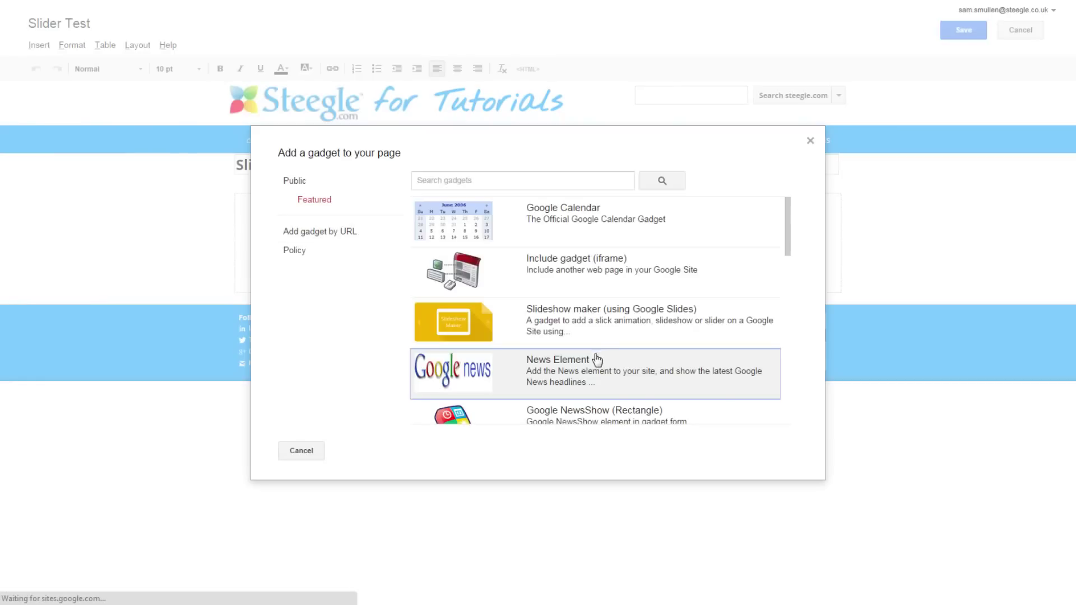
click(645, 327)
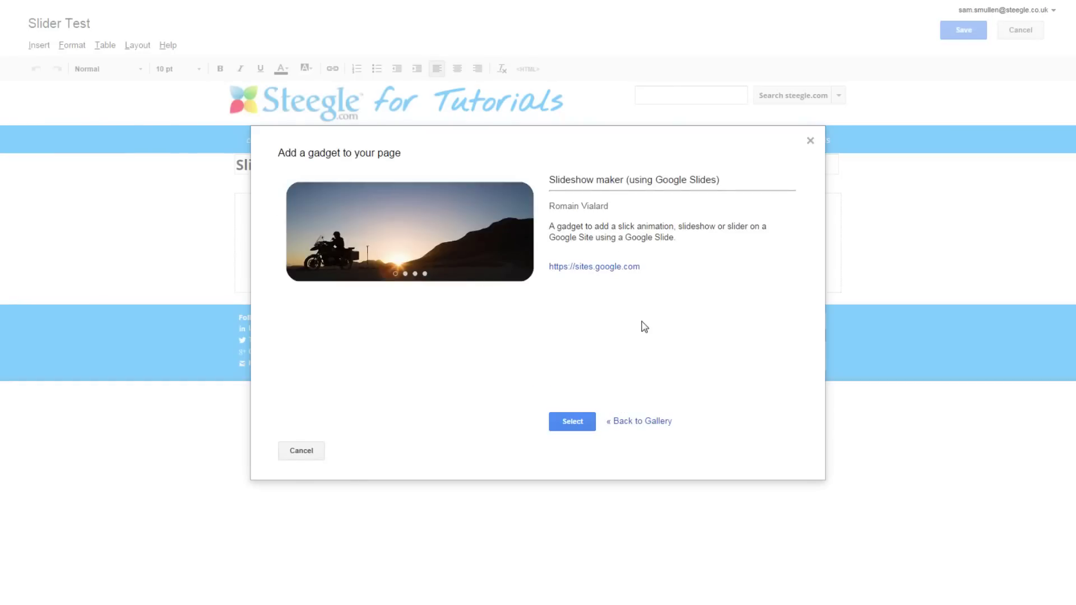
click(572, 422)
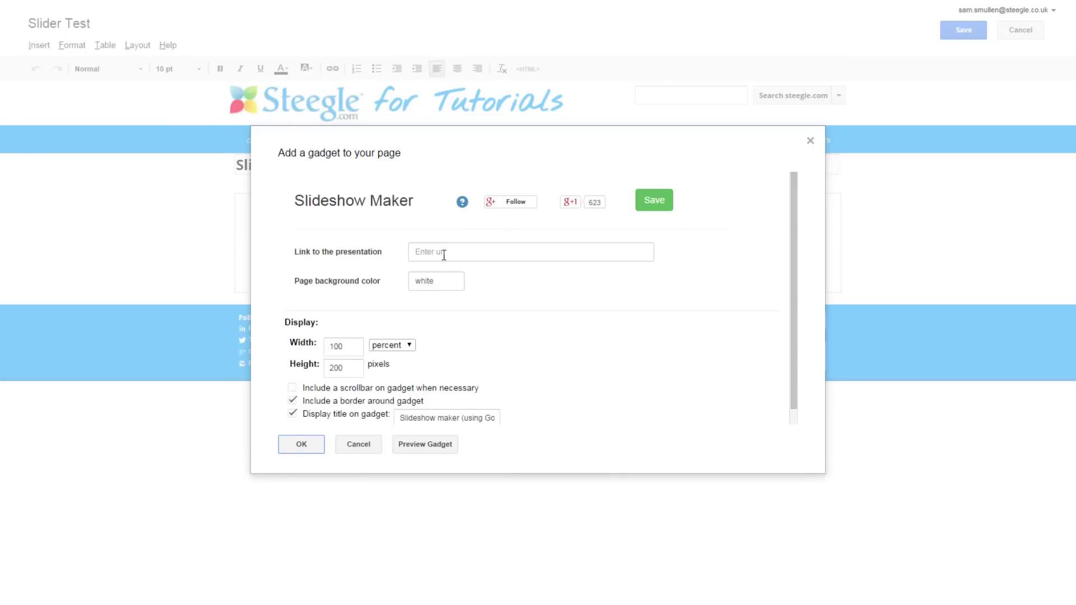
- Paste the published link into 'Link to the presentation' and save it
right_click(443, 254)
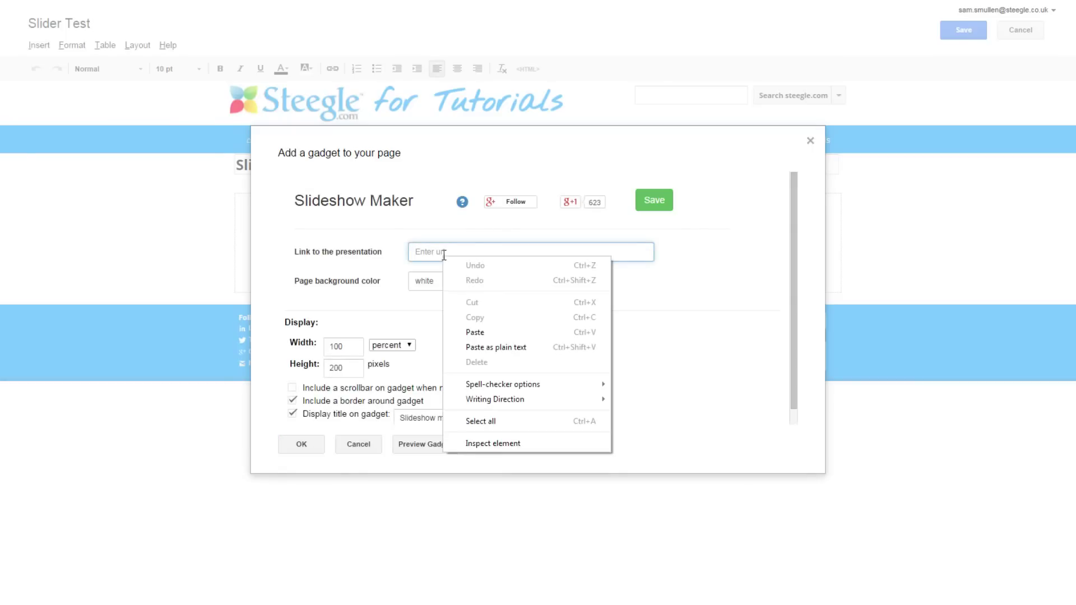
click(501, 335)
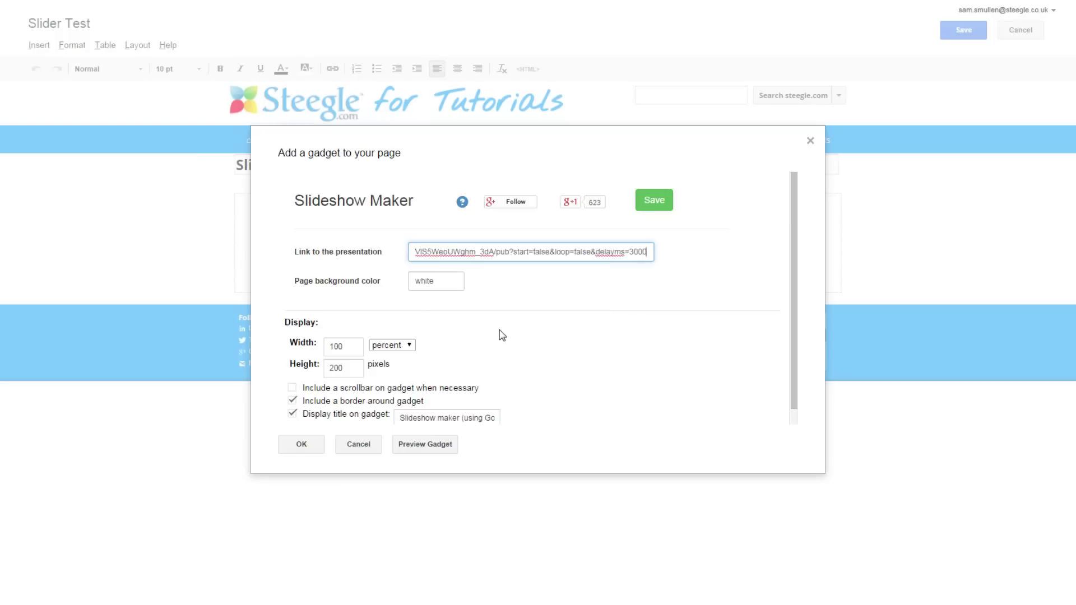
click(655, 201)
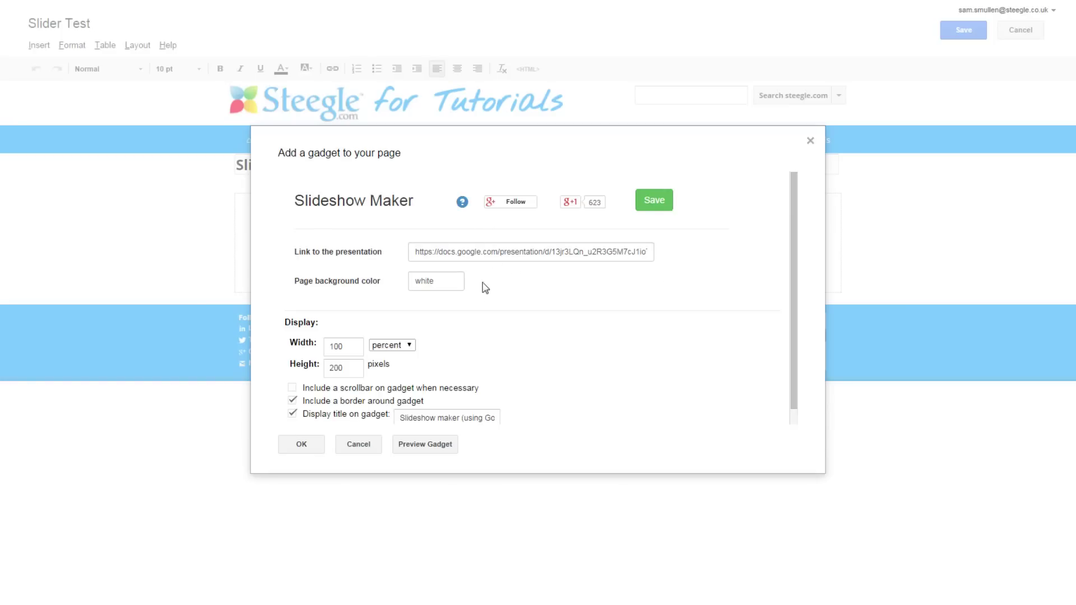
- Turn off the gadget border and title, and change its height from 200 to 300
click(293, 401)
click(292, 415)
drag(360, 368, 302, 377)
text(300)
- Confirm the gadget settings with OK and save the Slider Test page
click(301, 444)
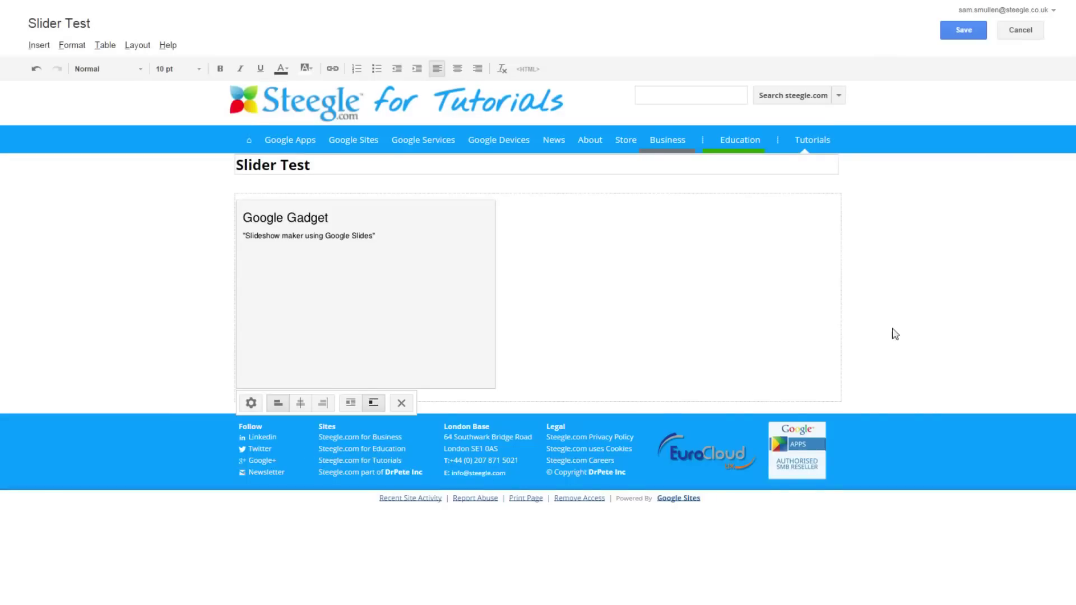
click(967, 32)
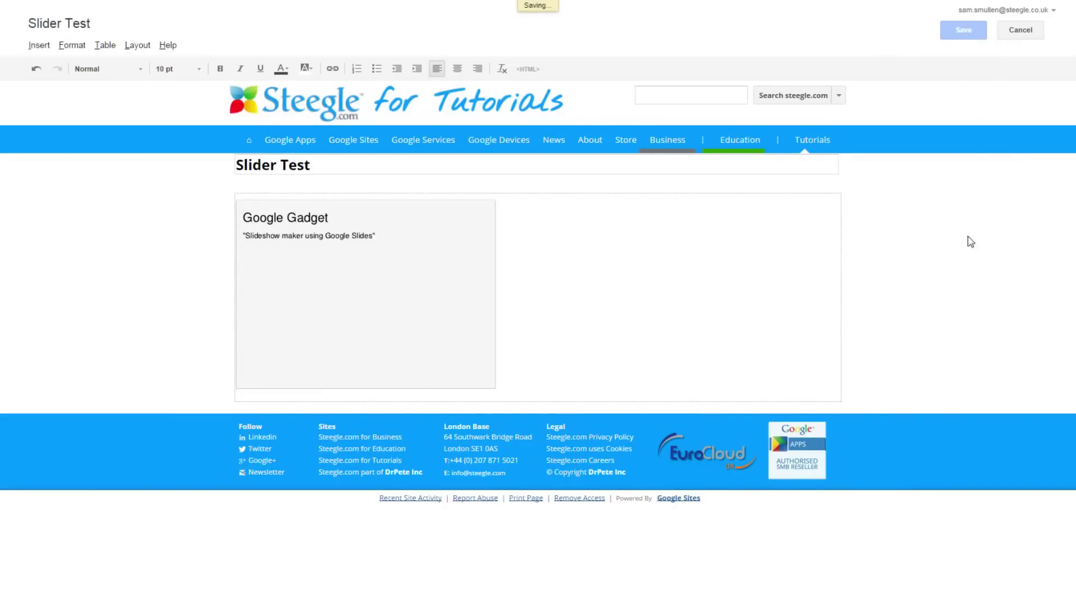